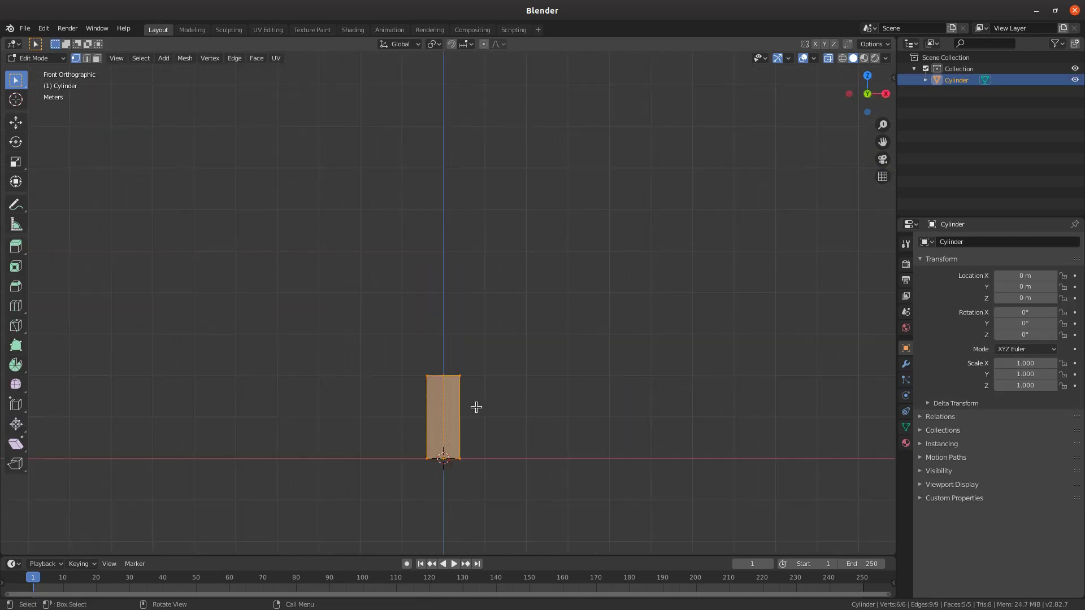
Place and scale the cylinder, hide the black background layer, and snap to an orthographic view.
{"action": "left_click", "coordinate": [501, 367]}
{"action": "key", "text": "s"}
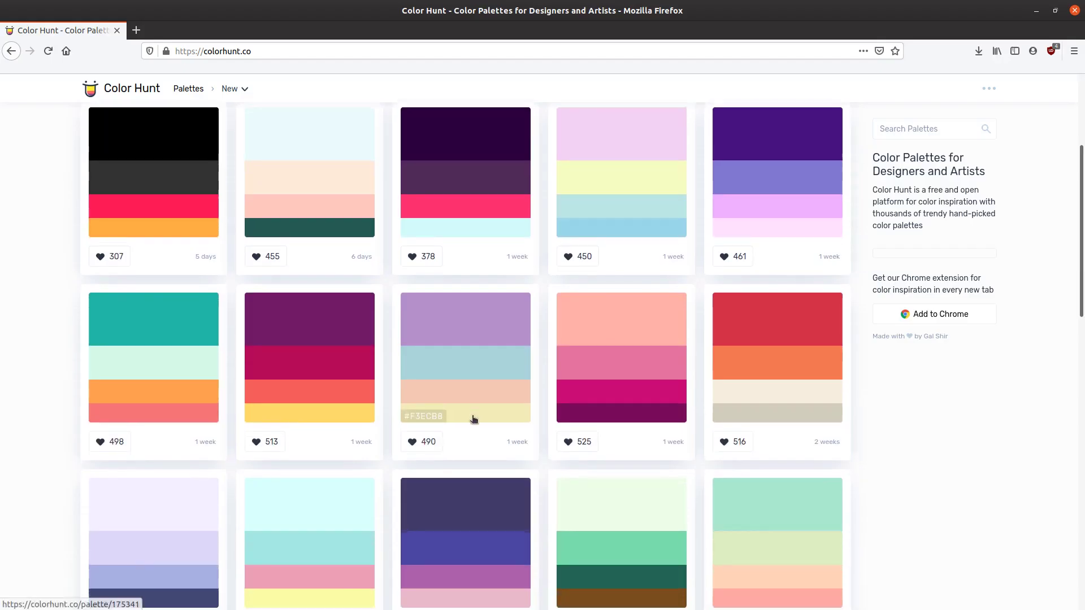
{"action": "scroll", "coordinate": [509, 422], "scroll_direction": "down", "scroll_amount": 3}
{"action": "scroll", "coordinate": [530, 425], "scroll_direction": "down", "scroll_amount": 1}
{"action": "scroll", "coordinate": [530, 424], "scroll_direction": "down", "scroll_amount": 2}
{"action": "scroll", "coordinate": [530, 426], "scroll_direction": "down", "scroll_amount": 3}
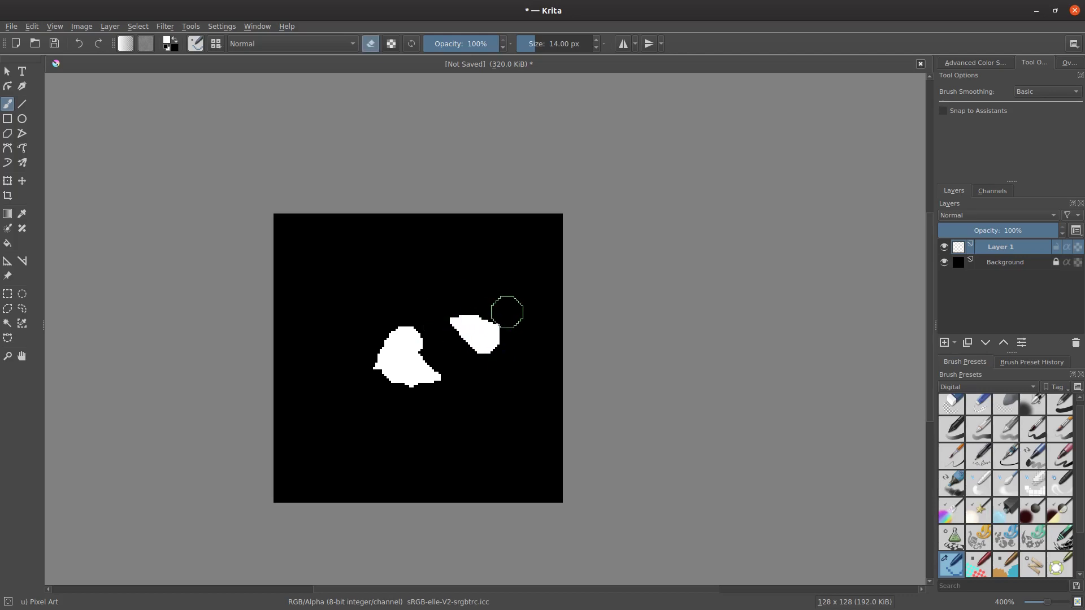
{"action": "left_click", "coordinate": [943, 261]}
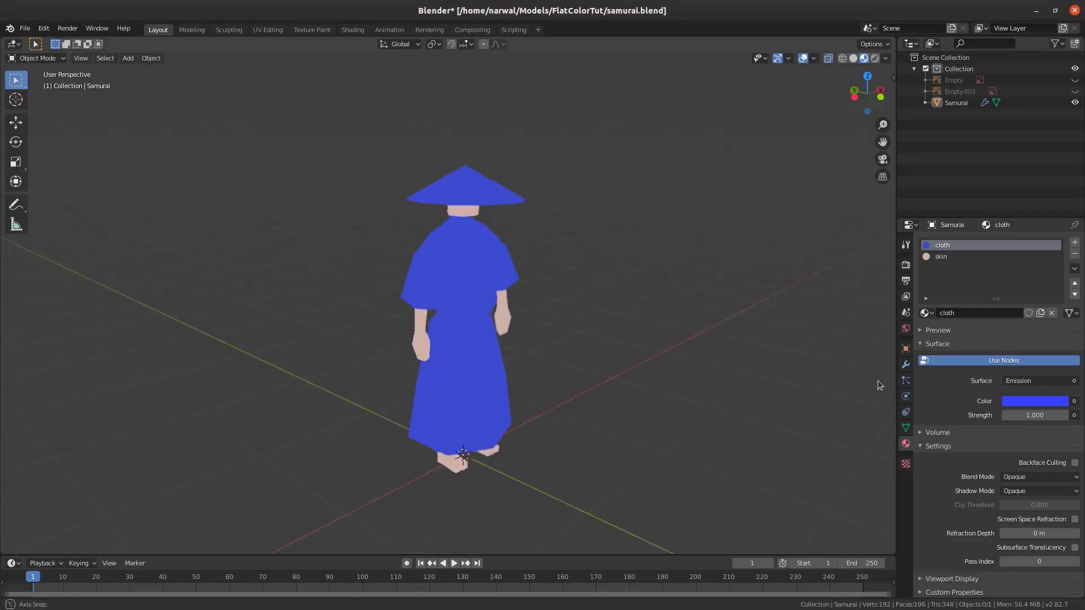
{"action": "middle_click_drag", "start_coordinate": [878, 386], "coordinate": [542, 252], "text": "alt"}
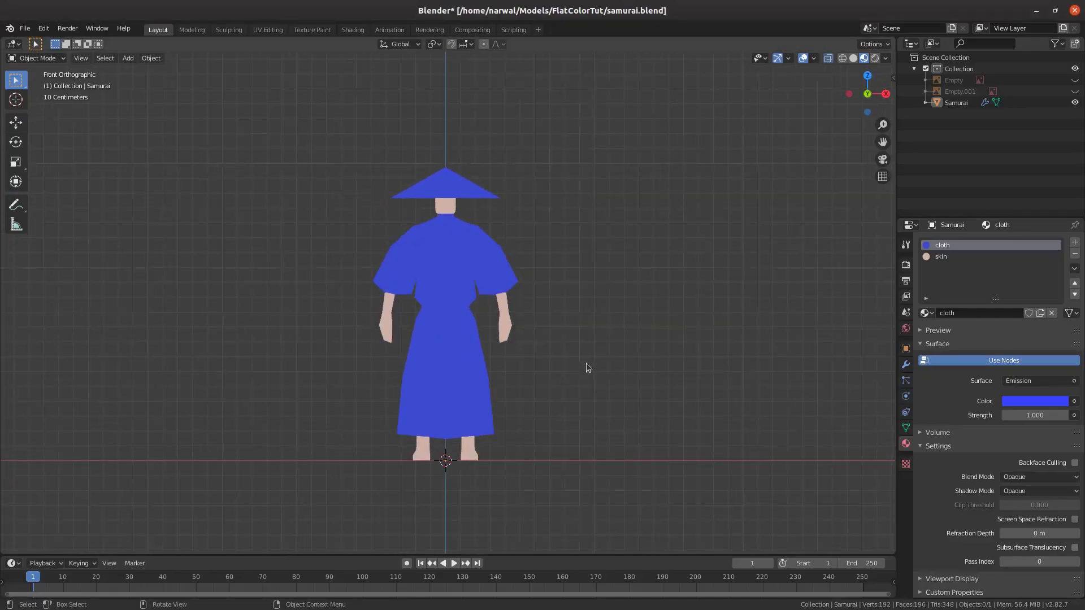
In Edit Mode, select and reposition the samurai's right arm, then orbit to inspect its back.
{"action": "middle_click_drag", "start_coordinate": [308, 395], "coordinate": [41, 371], "text": "alt"}
{"action": "key", "text": "Tab"}
{"action": "key", "text": "l"}
{"action": "key", "text": "g"}
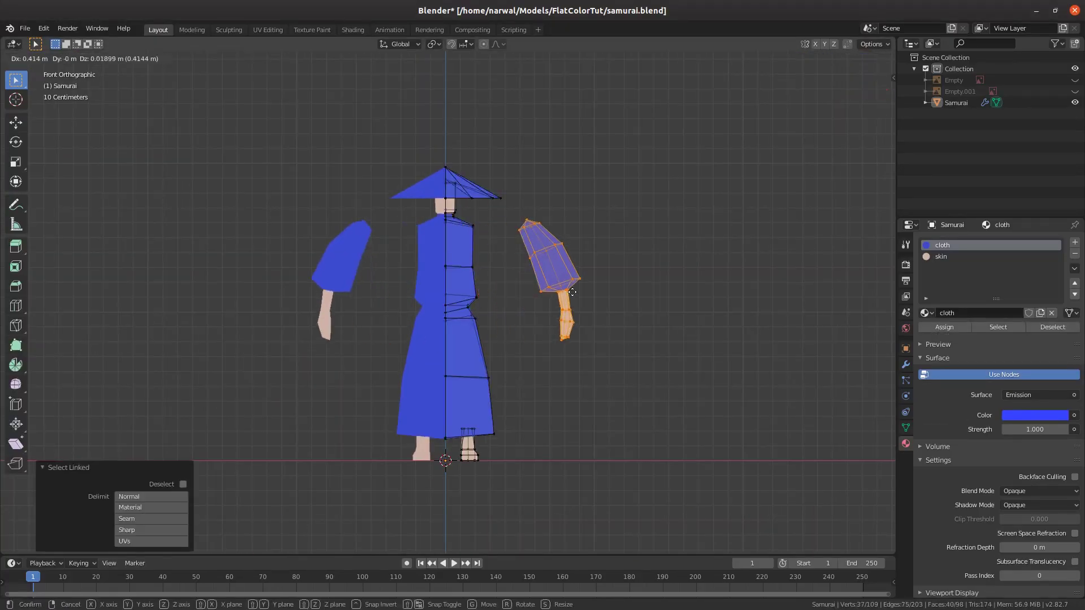
{"action": "left_click", "coordinate": [631, 338]}
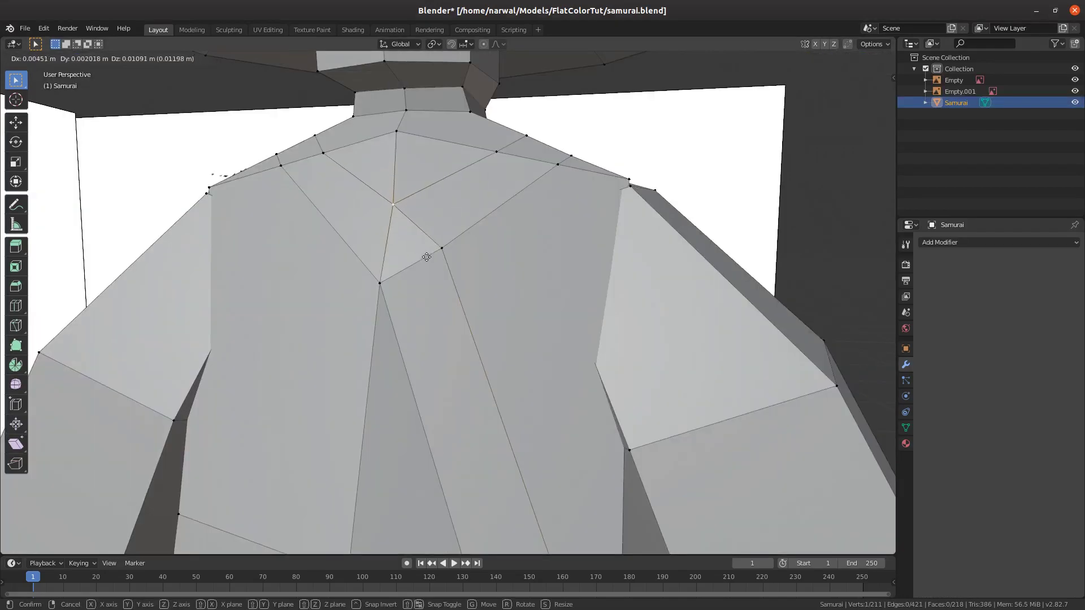
{"action": "left_click", "coordinate": [427, 256]}
{"action": "middle_click_drag", "start_coordinate": [427, 257], "coordinate": [366, 276]}
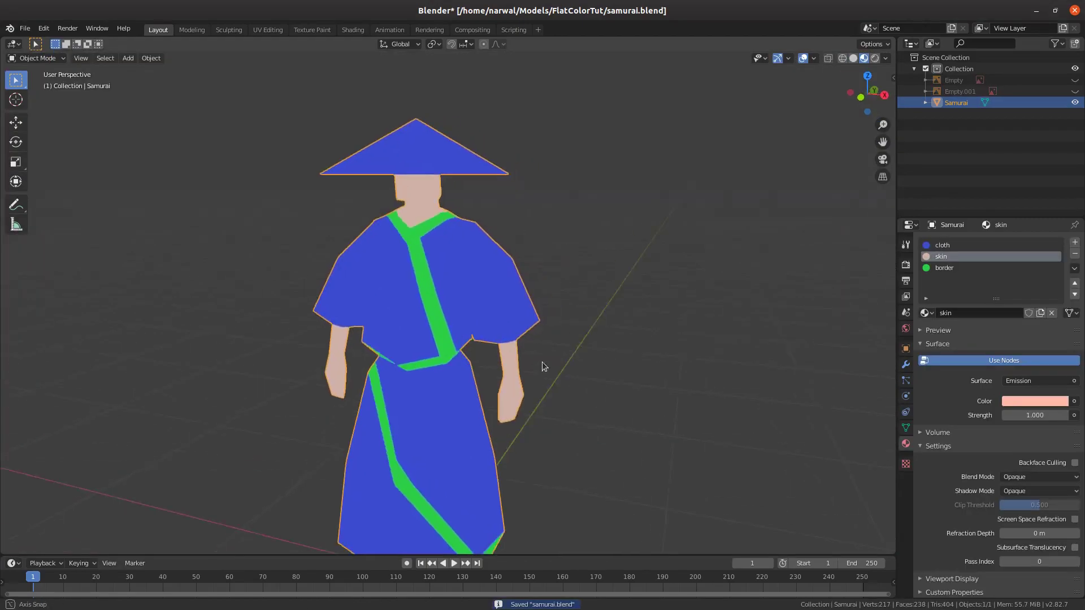
{"action": "middle_click_drag", "start_coordinate": [543, 368], "coordinate": [309, 365]}
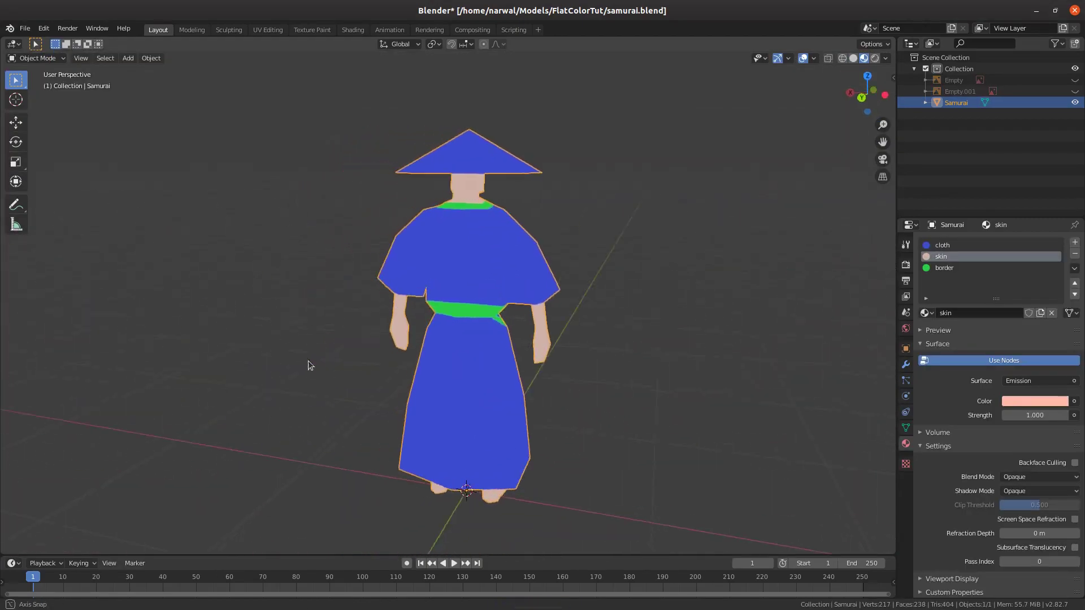